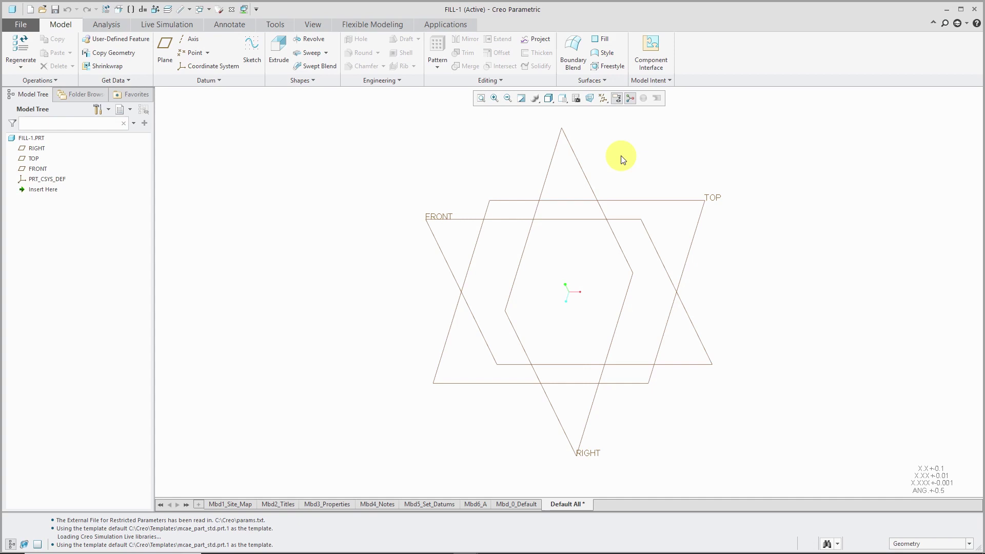
Step: Start a fill surface sketched on the TOP datum plane and open the sketch palette
left_click(605, 42)
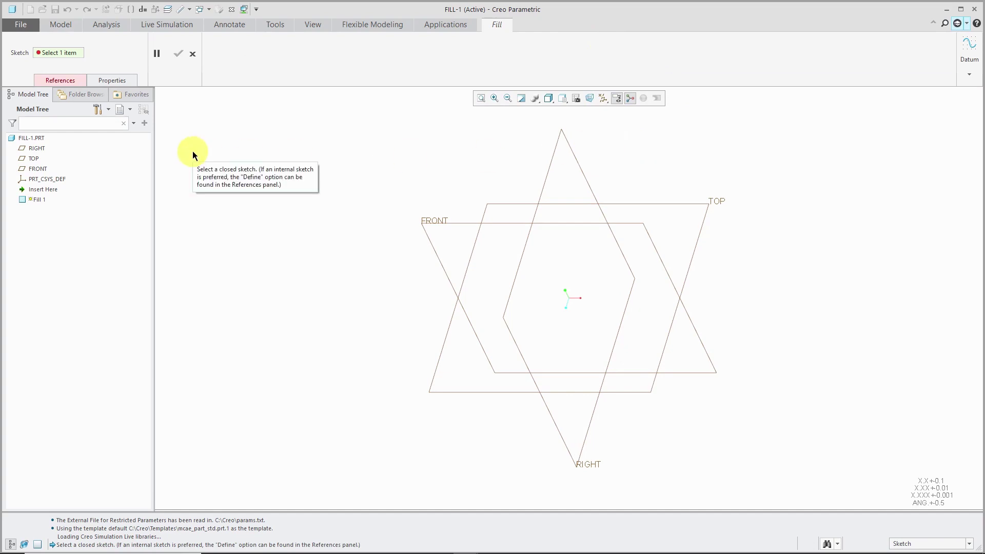
left_click(500, 203)
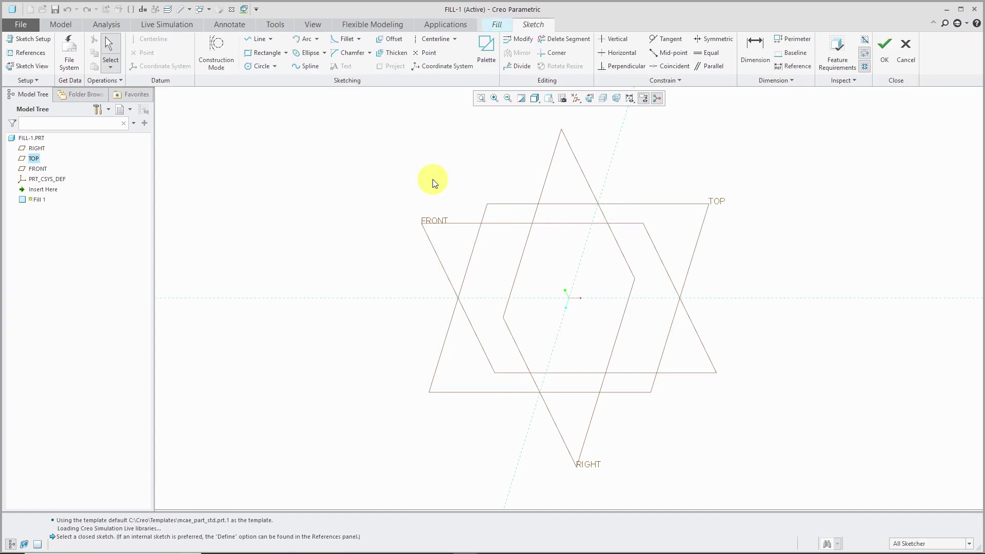
left_click(487, 50)
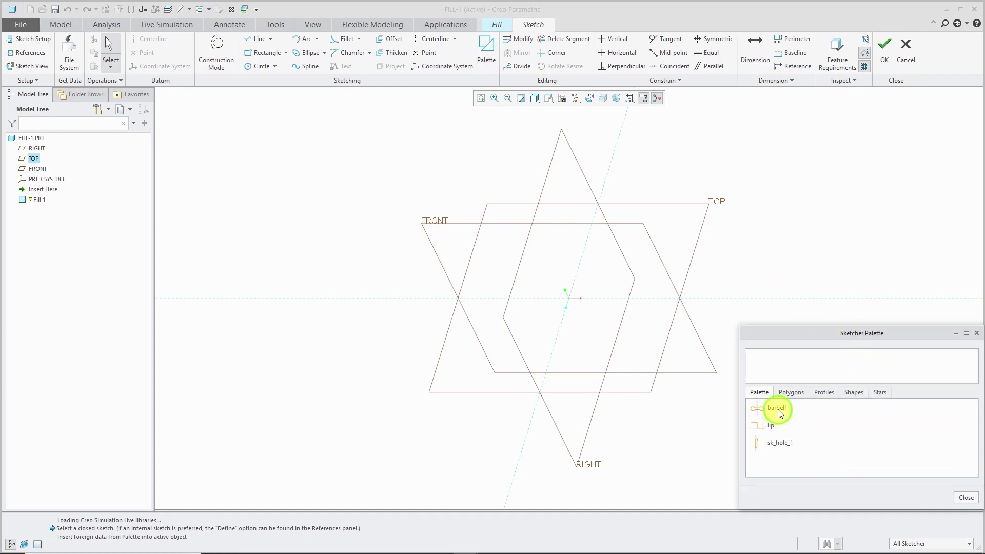
Step: Place the palette's barbell section on the sketch origin at scale 8 and accept it
left_click(779, 410)
left_click(541, 254)
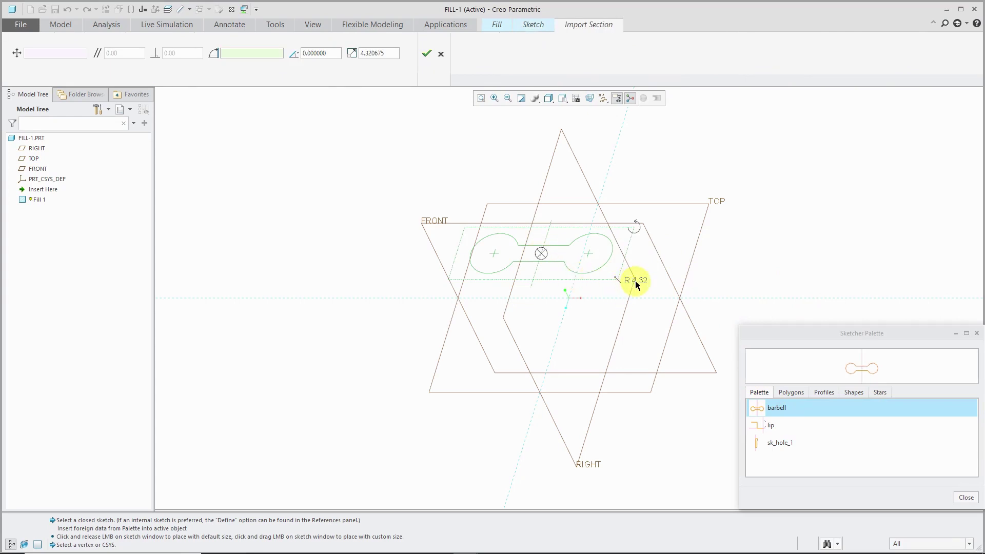
left_click_drag(542, 254, 574, 299)
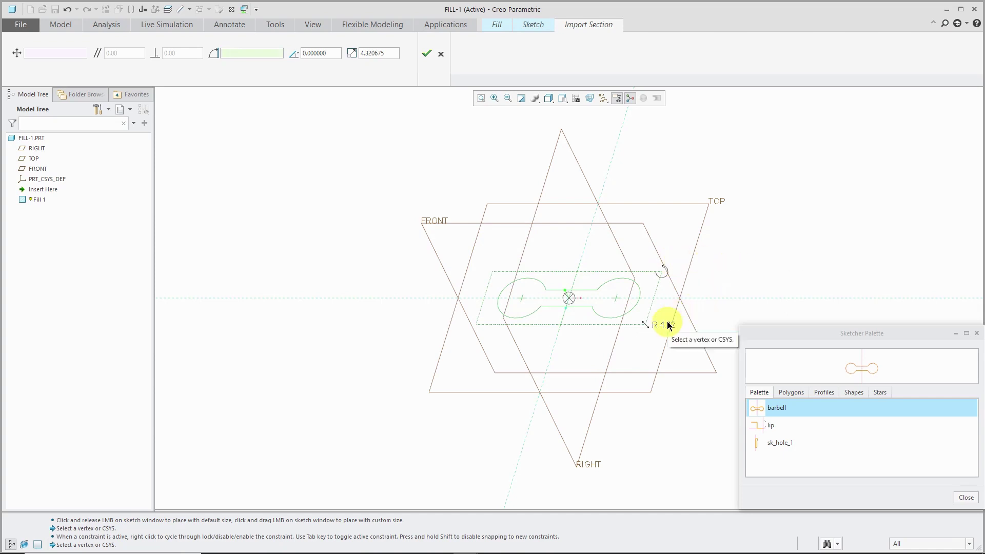
left_click(965, 497)
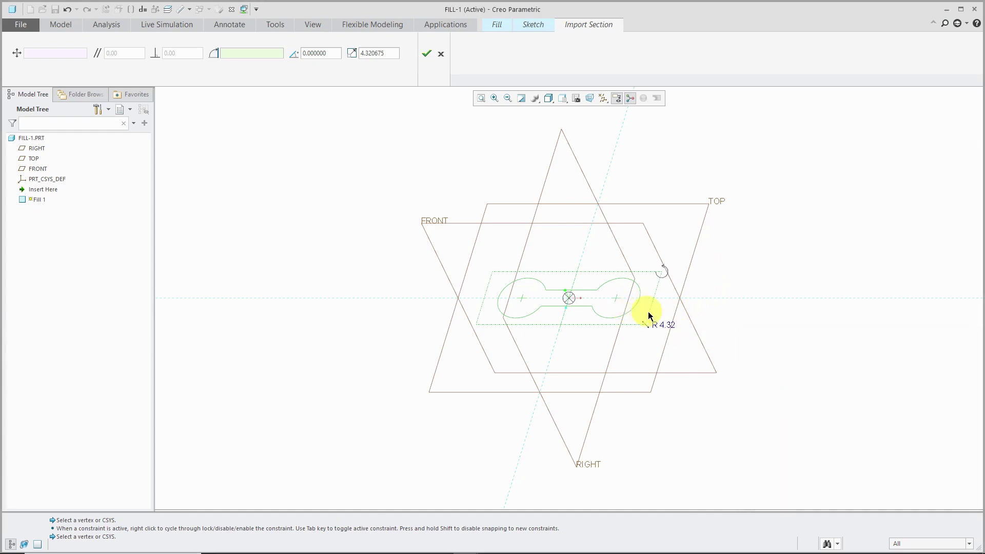
double_click(666, 326)
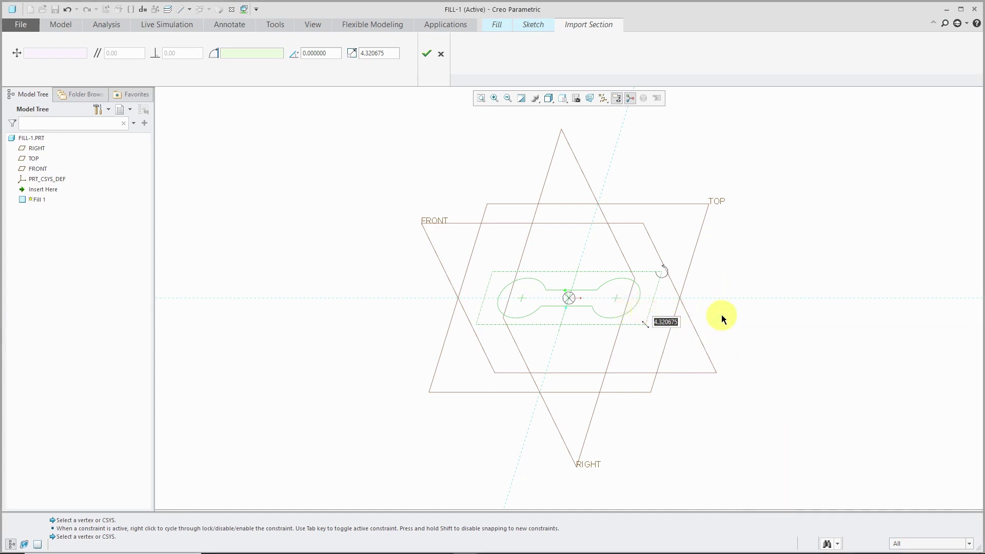
type("8")
key("Return")
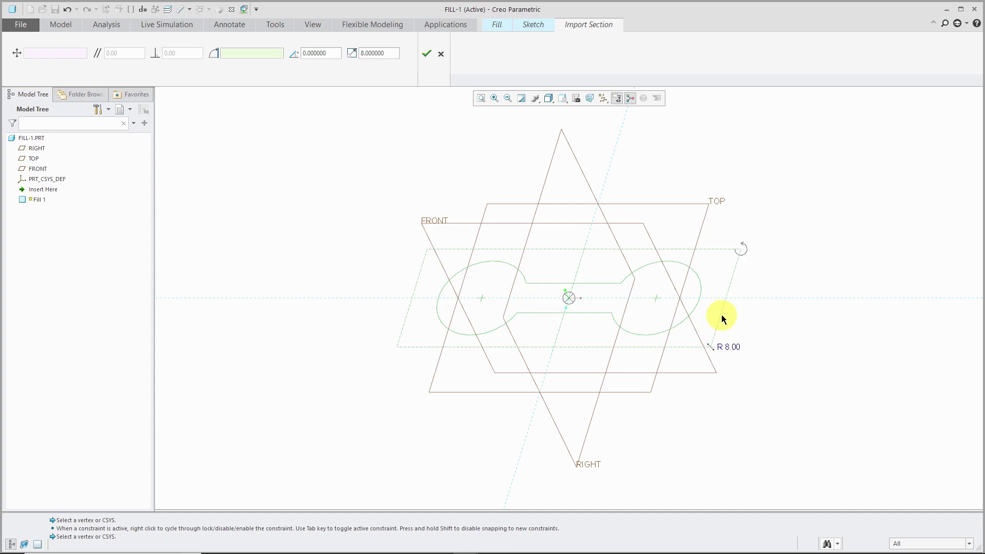
left_click(425, 55)
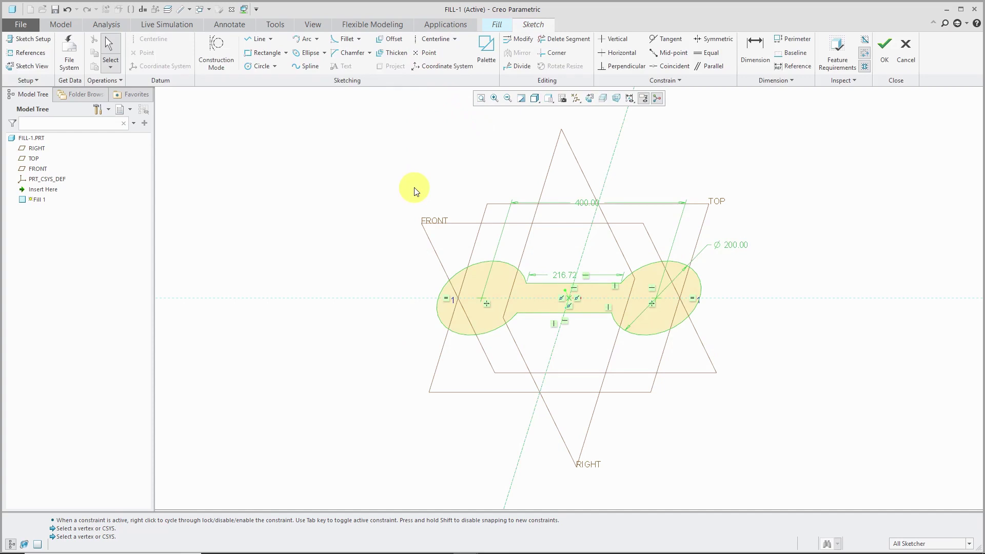
Step: Exit the barbell sketch back to the Fill dashboard
right_click(501, 200)
left_click(527, 275)
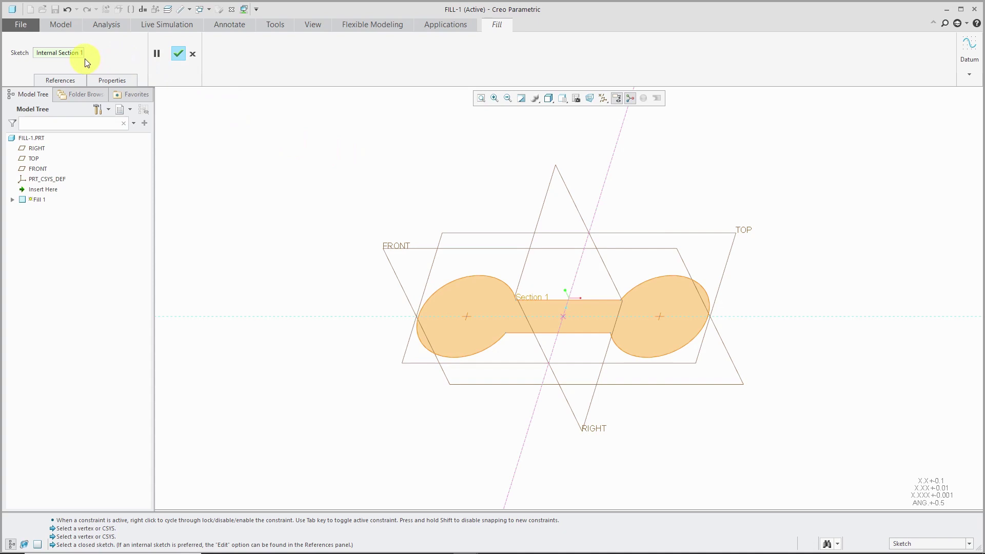
Step: Review the fill's sketch reference and name, then complete Fill 1
left_click(74, 82)
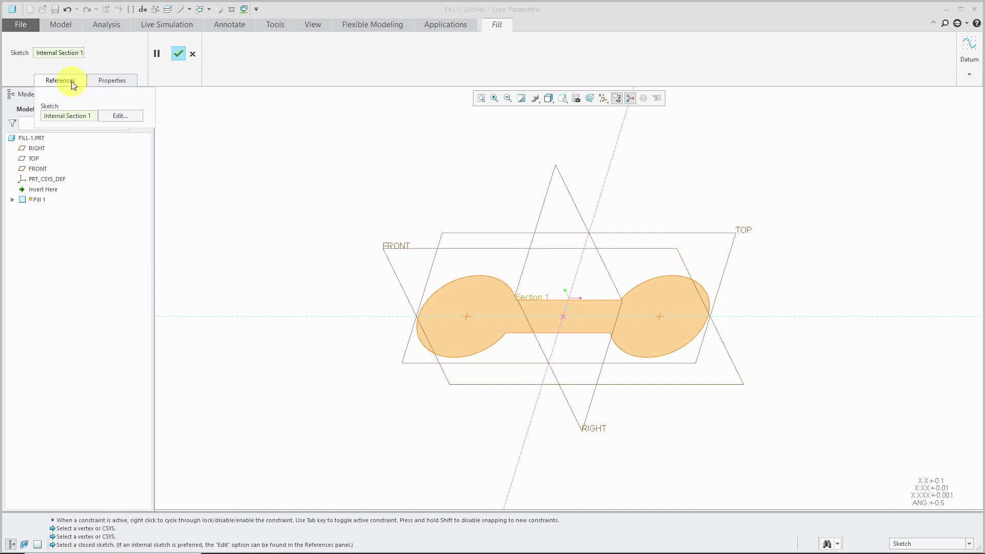
left_click(116, 83)
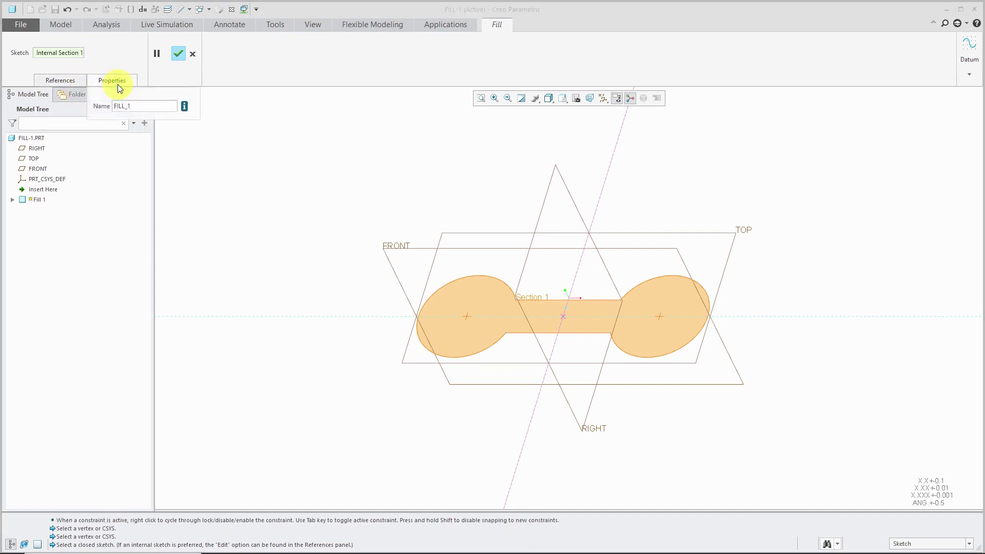
left_click(178, 53)
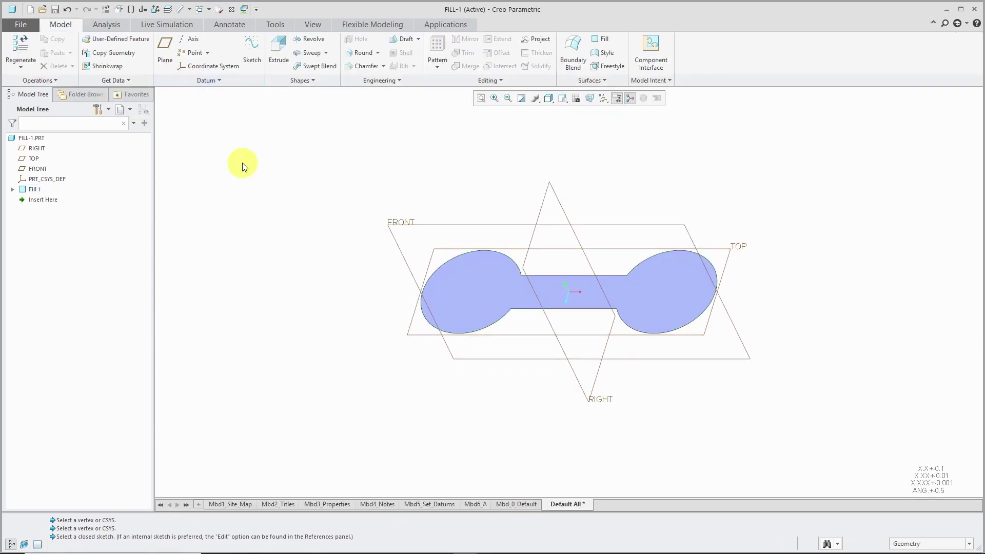
Step: Turn off datum plane display in the Datum Display Filters
left_click(603, 99)
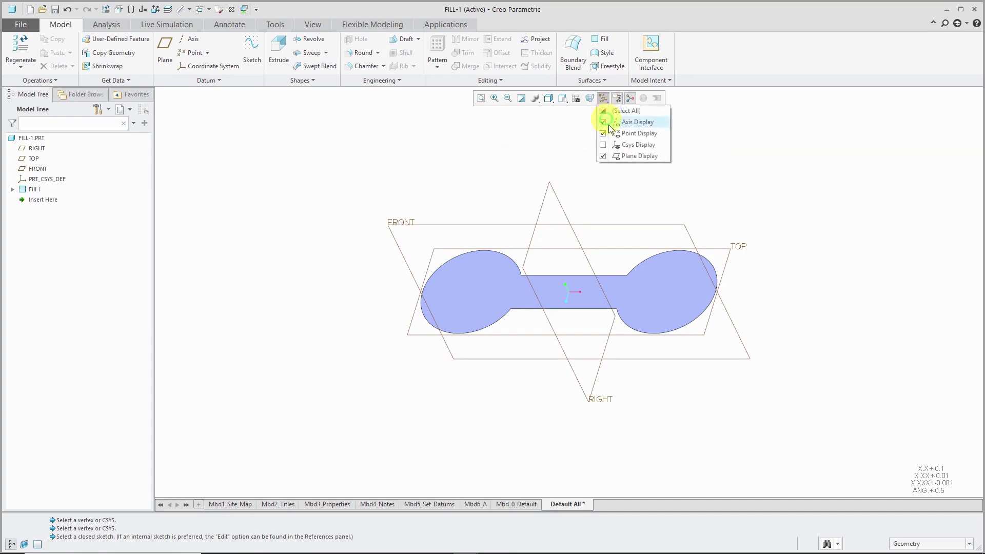
left_click(620, 156)
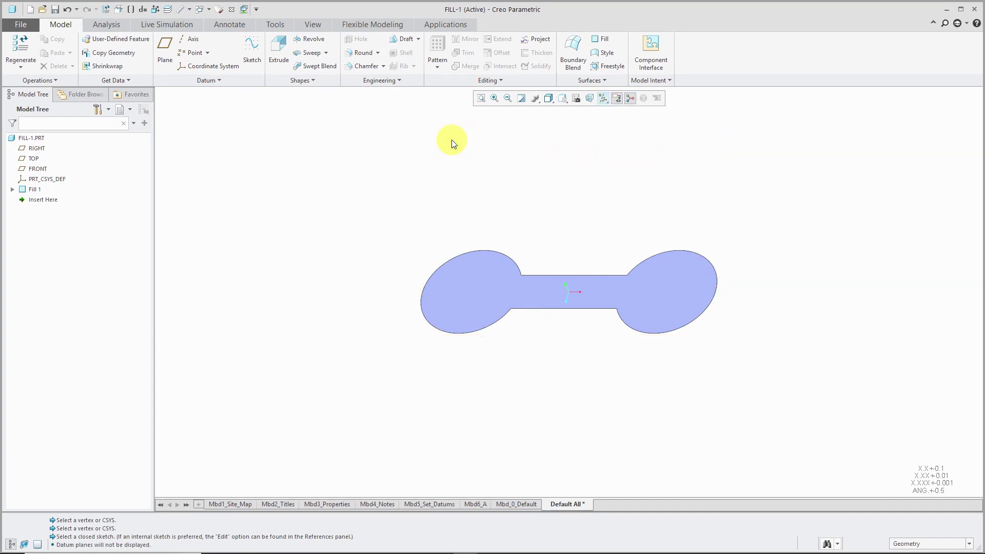
left_click(209, 13)
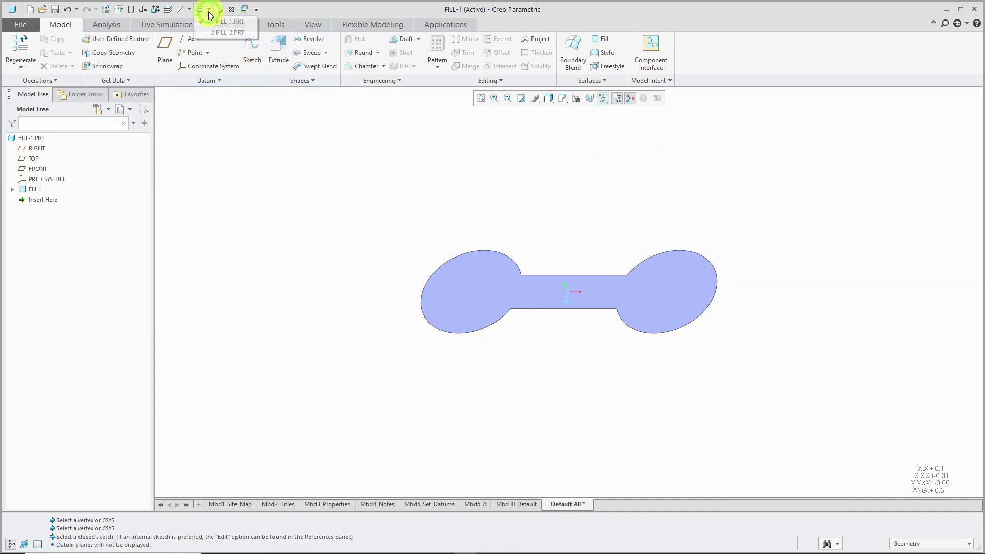
Step: Switch to FILL-2.PRT and fill its elliptical Sketch 1 with a flat surface
left_click(209, 32)
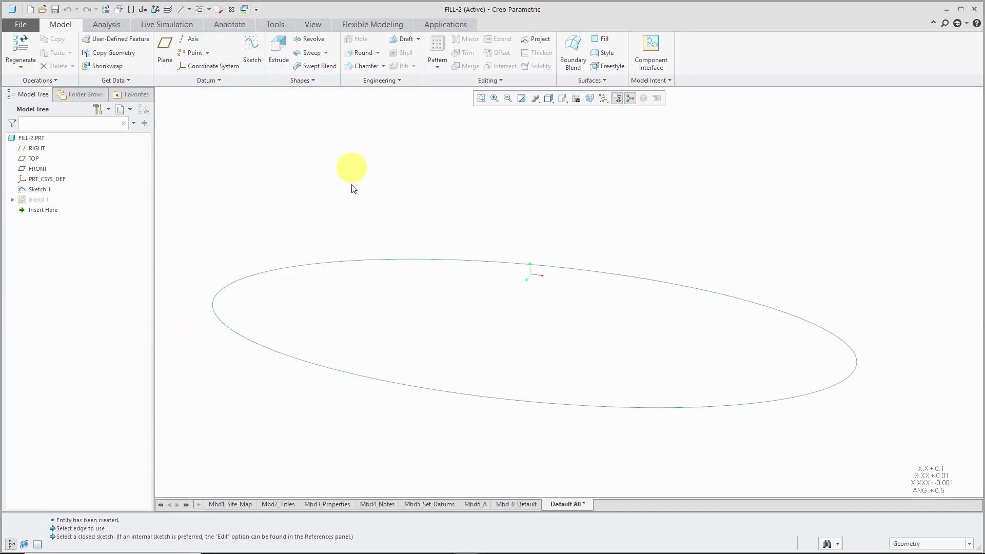
left_click(370, 258)
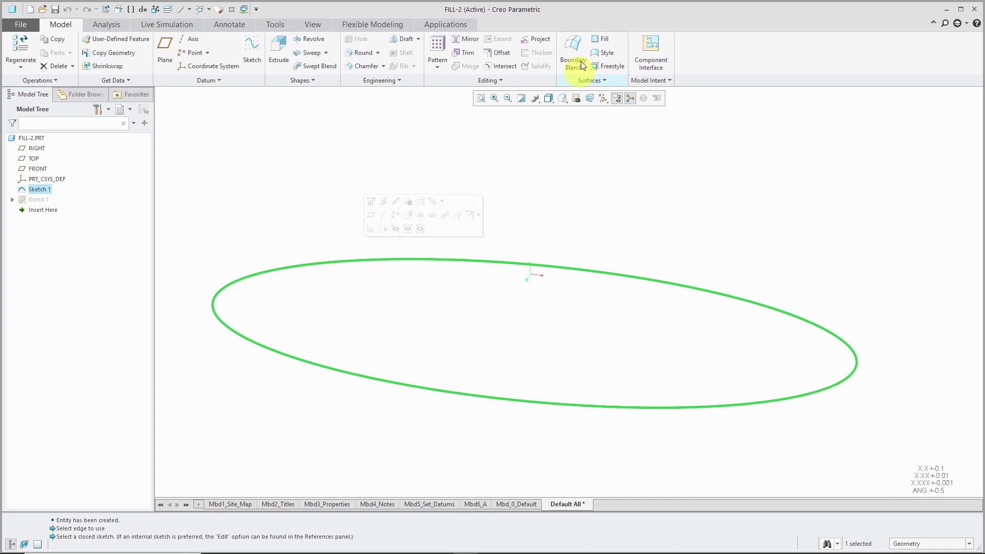
left_click(597, 39)
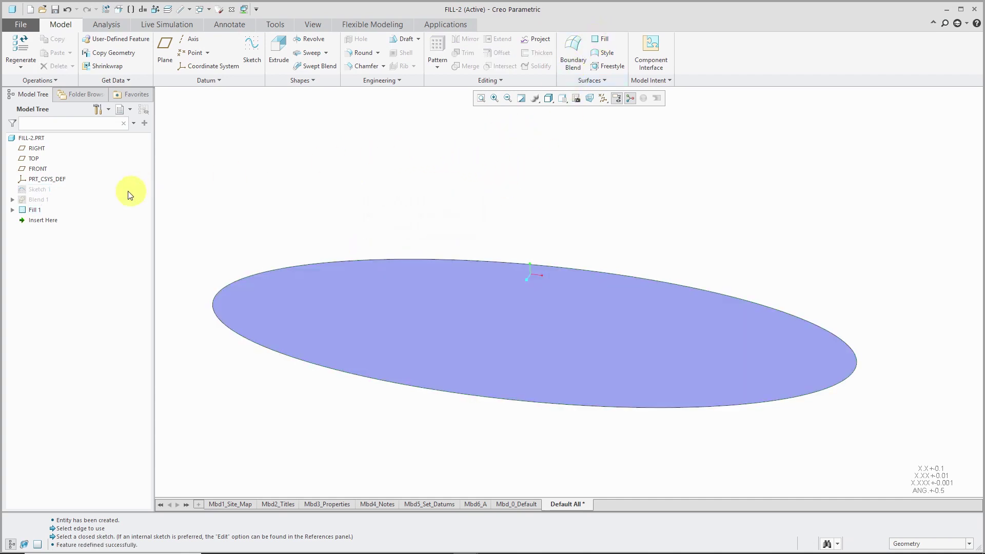
left_click(40, 202)
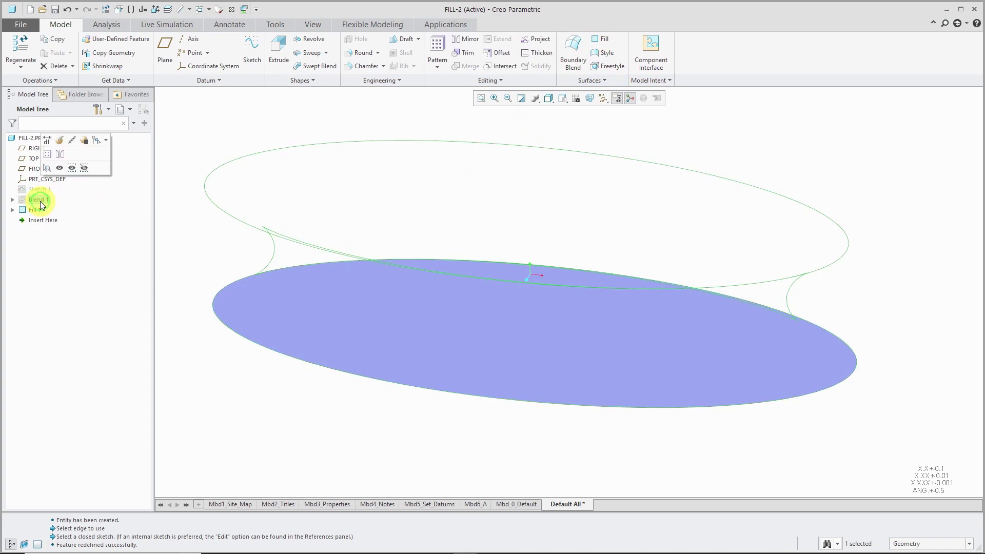
Step: Show Blend 1 and orbit to view it above the elliptical fill
left_click(59, 167)
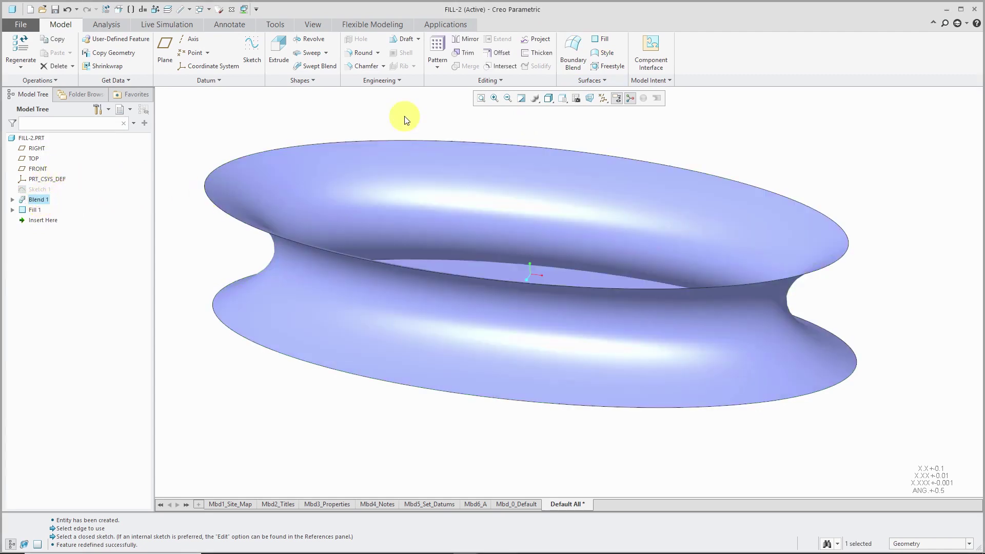
left_click(400, 120)
mouse_move(395, 121)
middle_mouse_down()
mouse_move(416, 125)
mouse_move(397, 128)
middle_mouse_up()
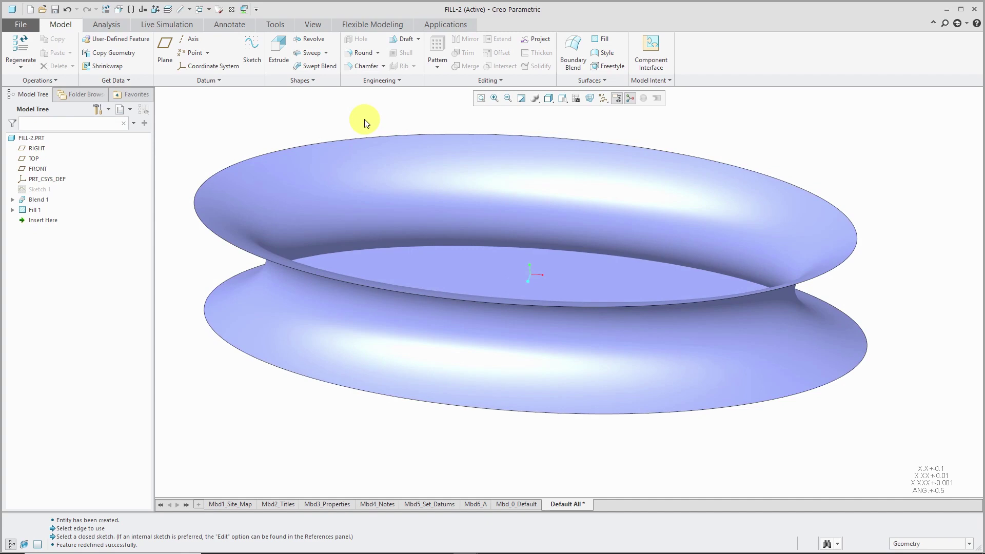
Step: Start a second fill and turn datum plane display back on
left_click(606, 41)
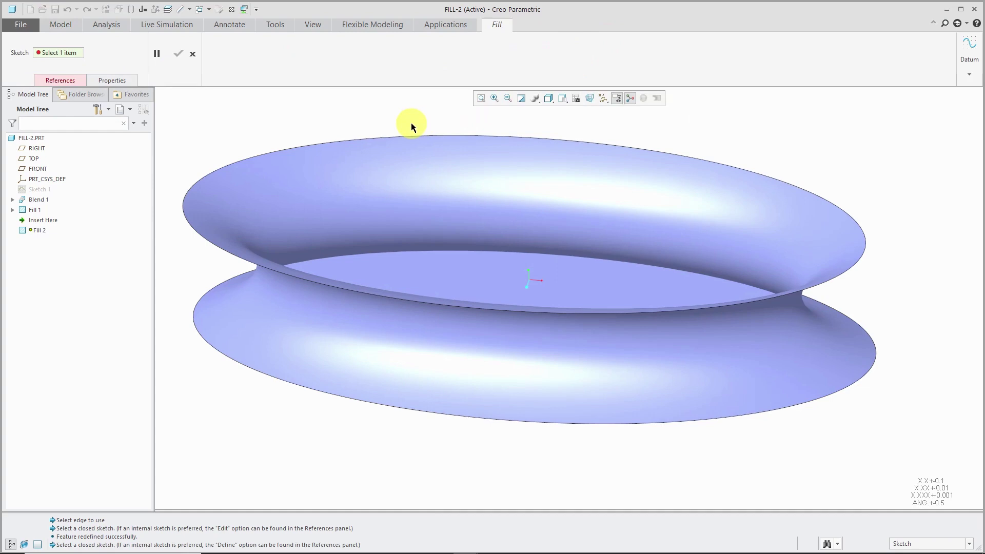
left_click(604, 98)
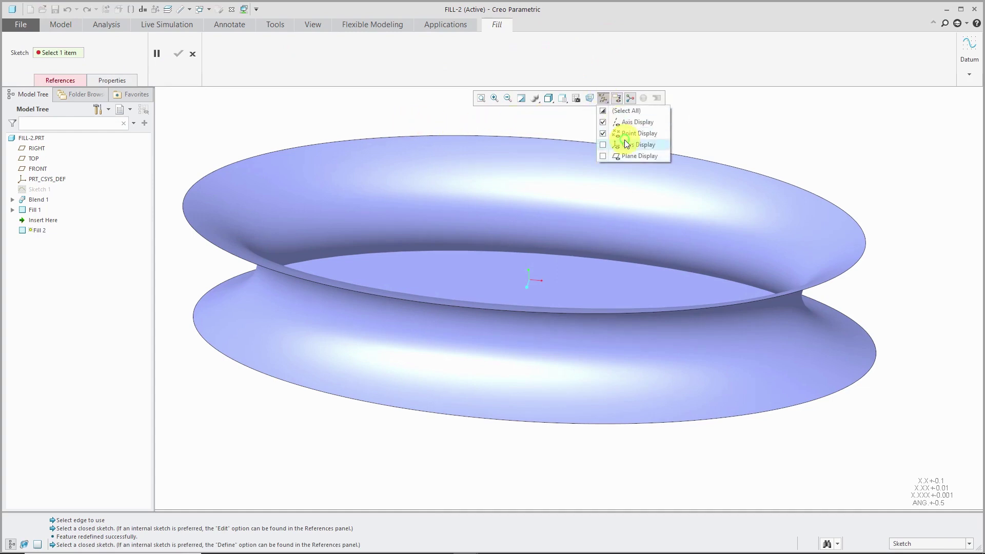
left_click(632, 157)
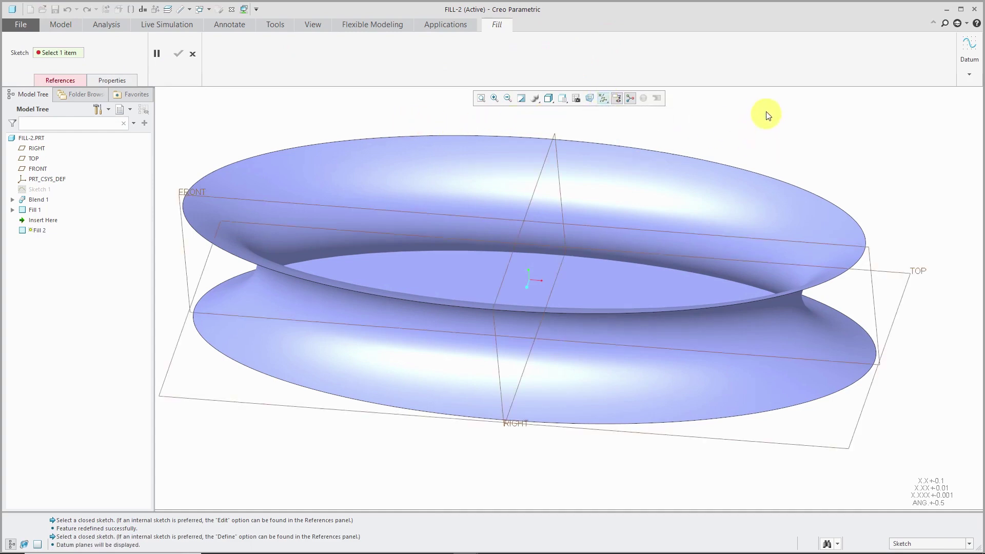
middle_click_drag(766, 154, 768, 154)
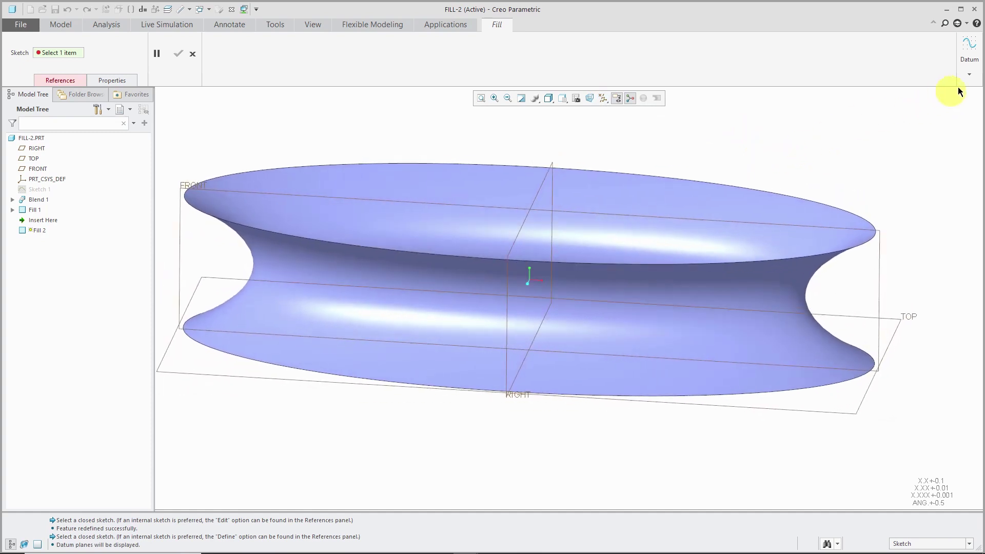
left_click(969, 74)
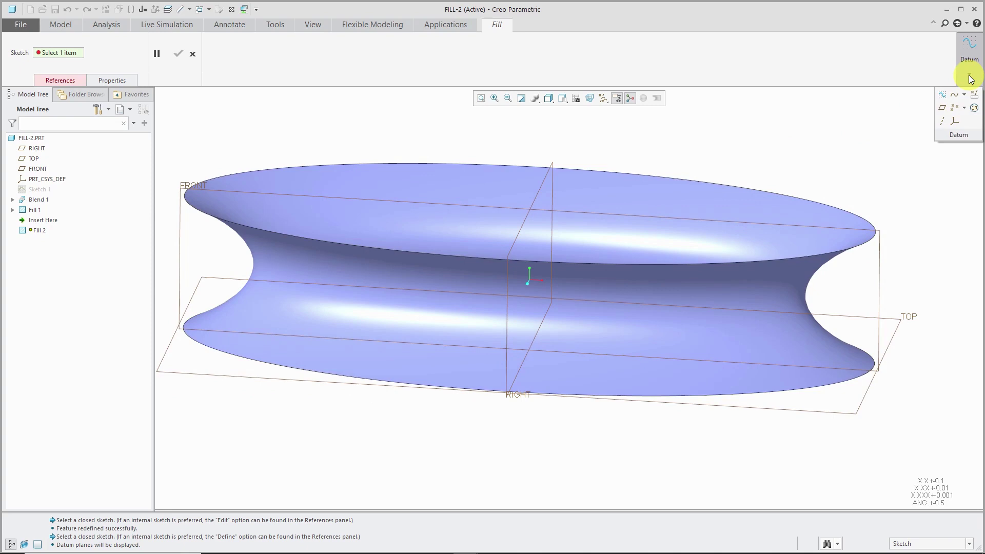
Step: Create datum plane DTM1 through the blend's top edge and resume the fill into sketching
left_click(942, 108)
left_click(737, 186)
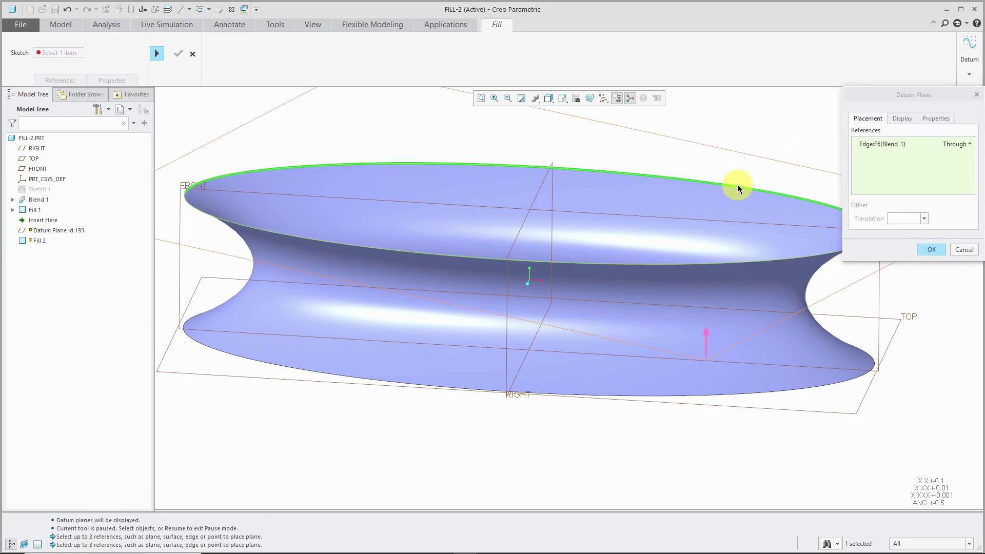
left_click(930, 250)
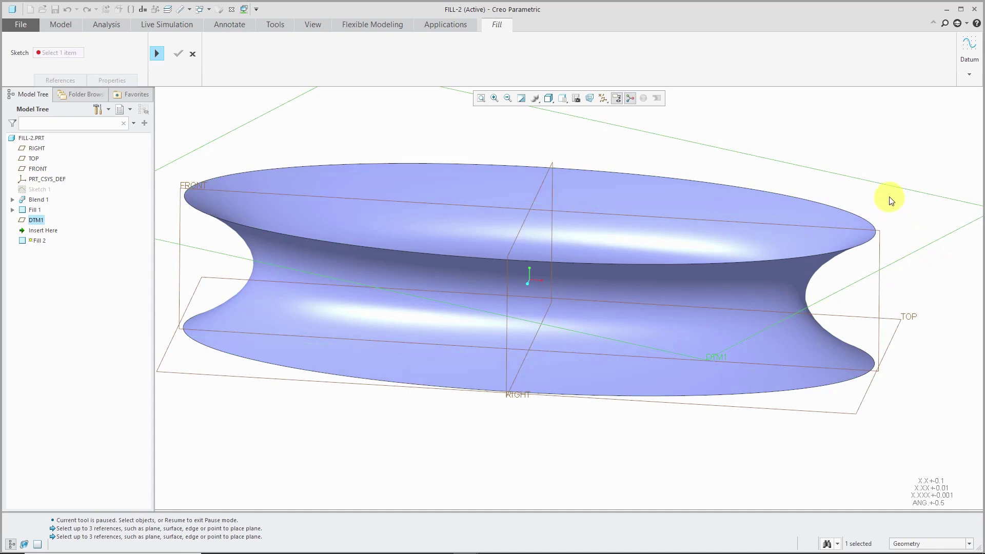
left_click(157, 53)
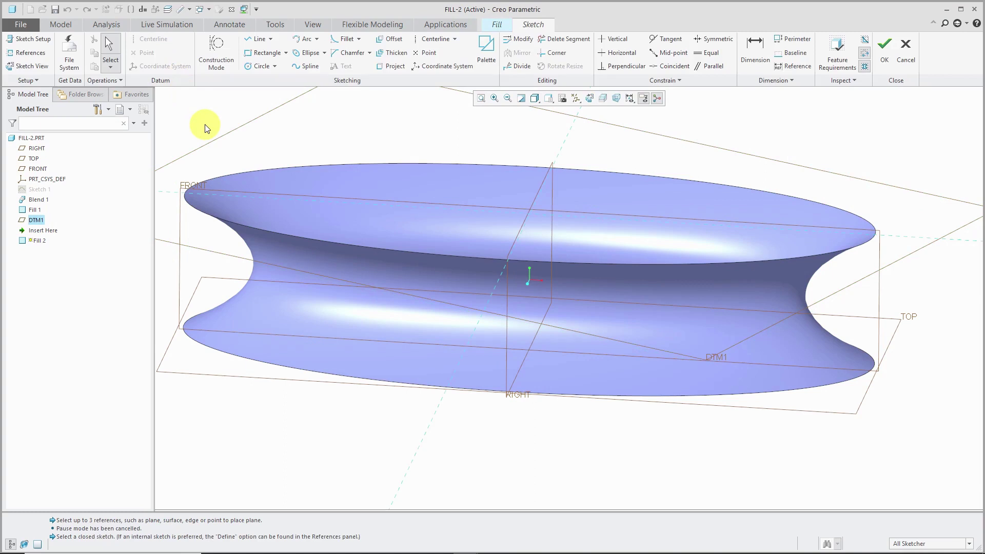
Step: Project the blend's upper elliptical edges into the Fill 2 sketch
left_click(393, 66)
left_click(385, 164)
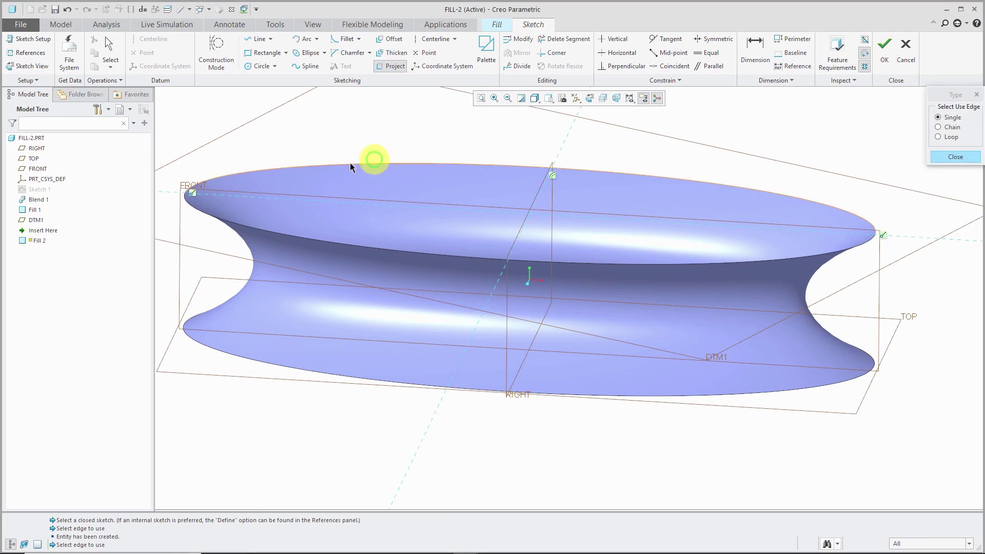
left_click(308, 240)
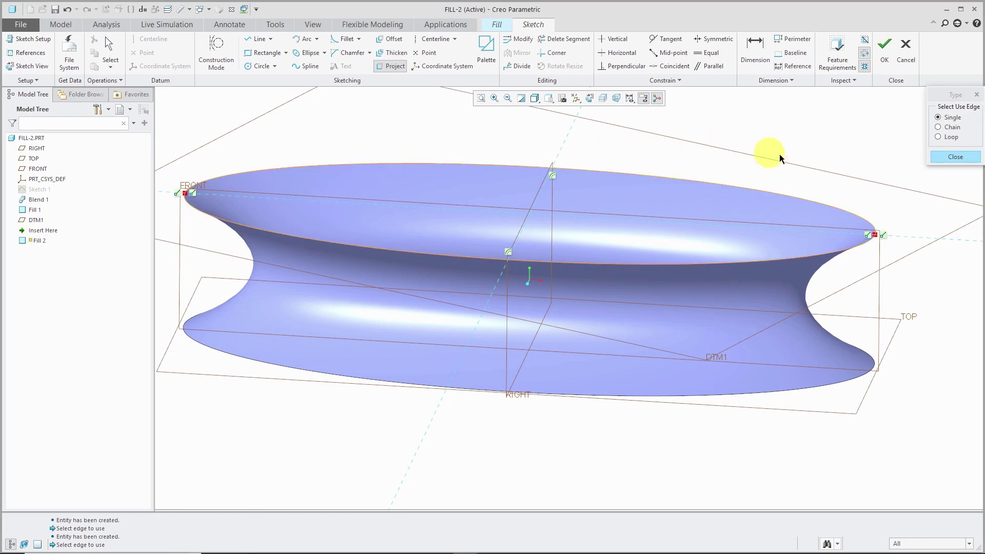
left_click(951, 160)
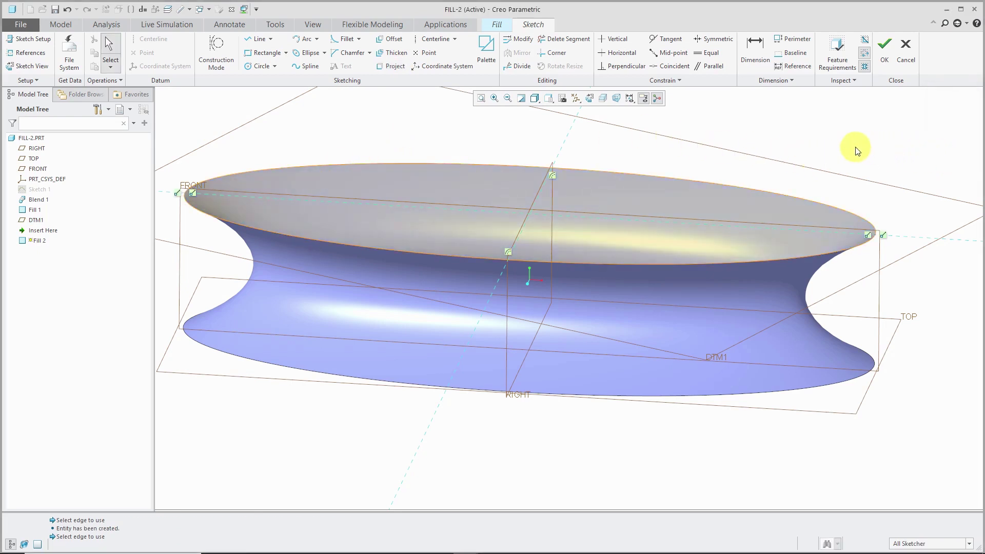
middle_click_drag(849, 147, 852, 154)
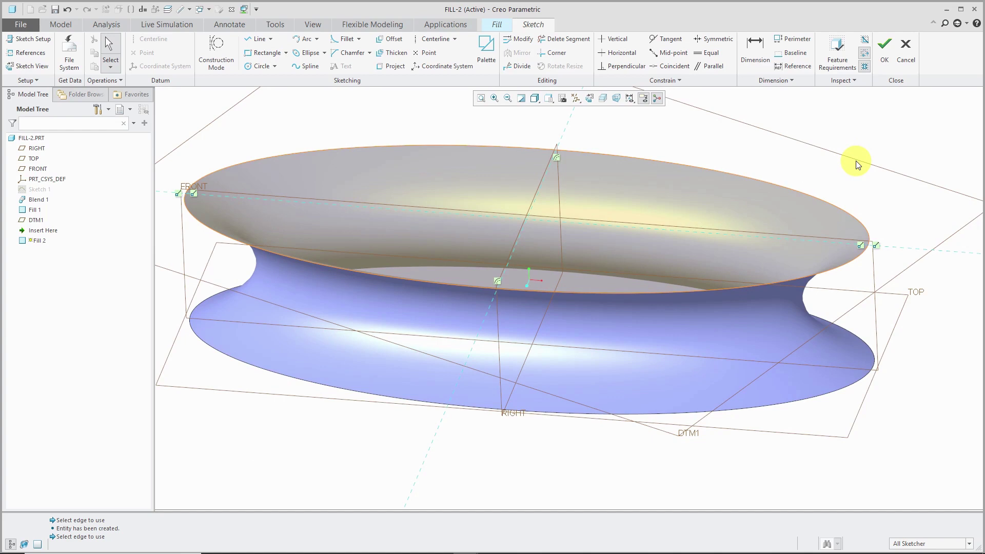
Step: Exit the projected sketch and confirm Fill 2 as the blend's top cap
left_click(883, 48)
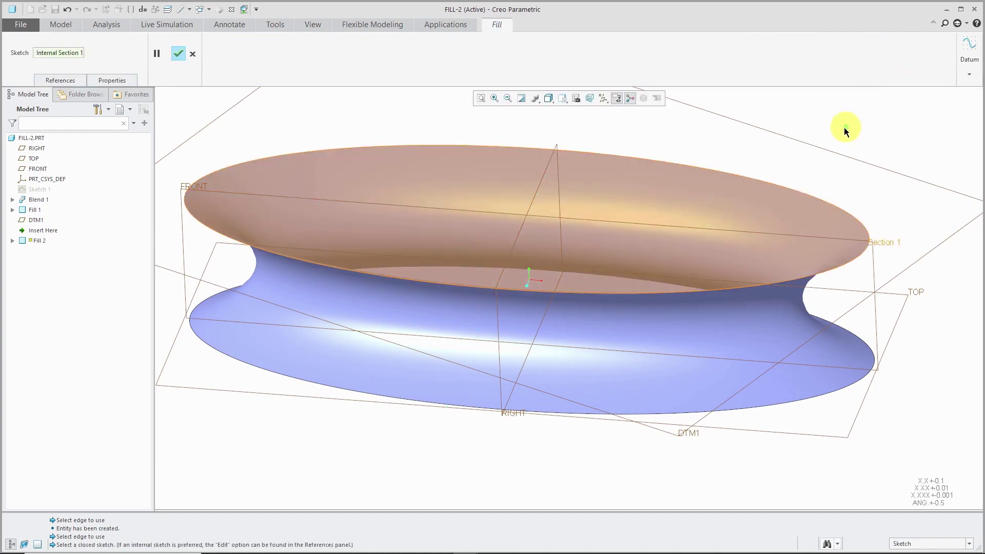
left_click(178, 55)
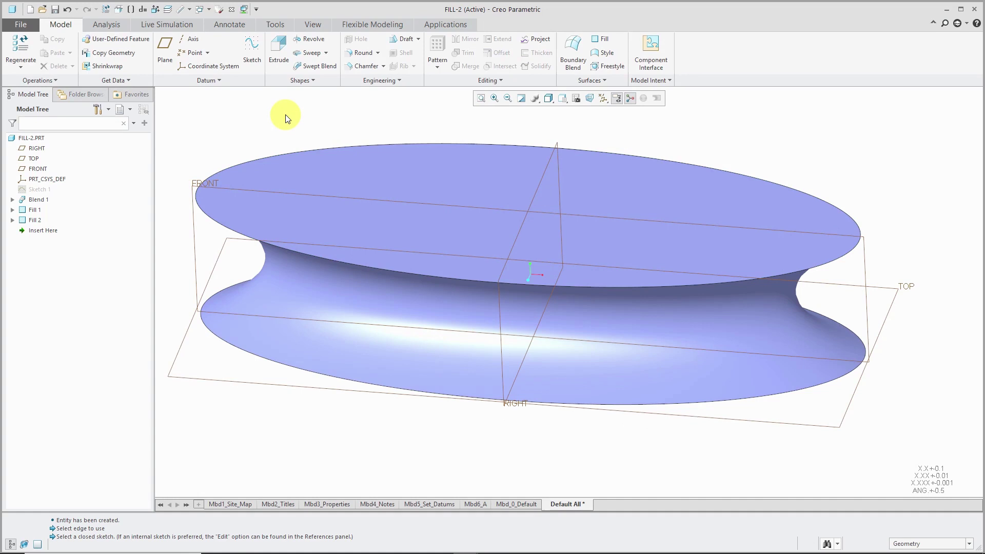
left_click(306, 23)
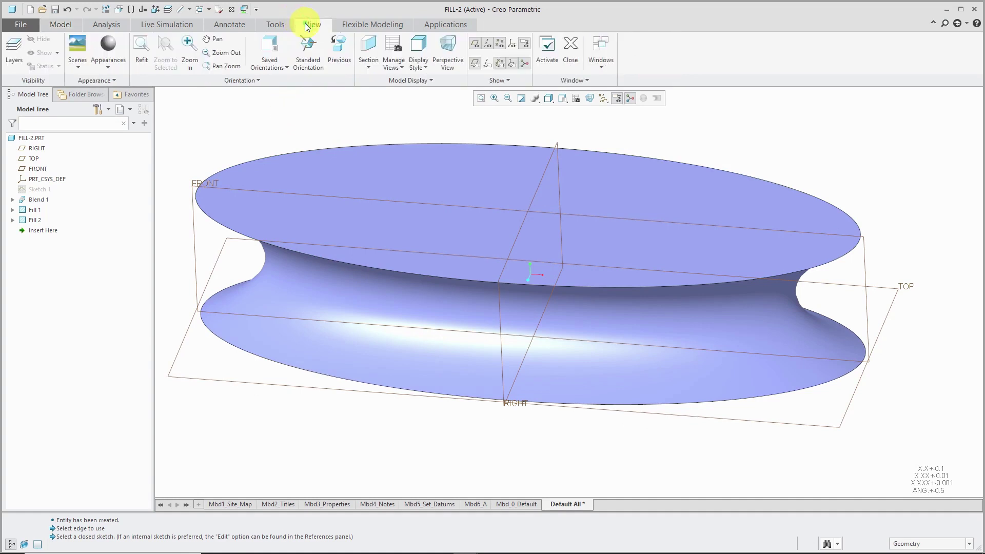
left_click(368, 68)
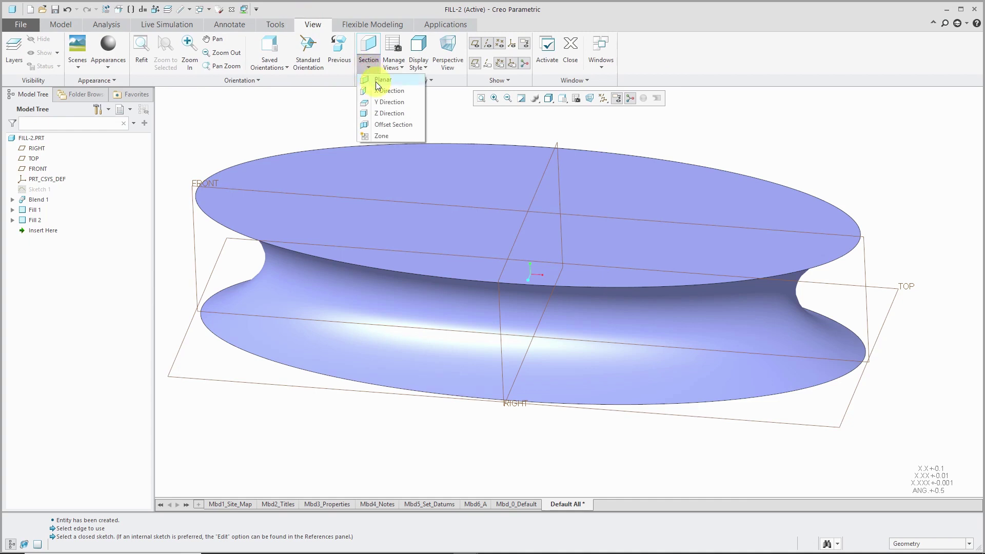
left_click(382, 79)
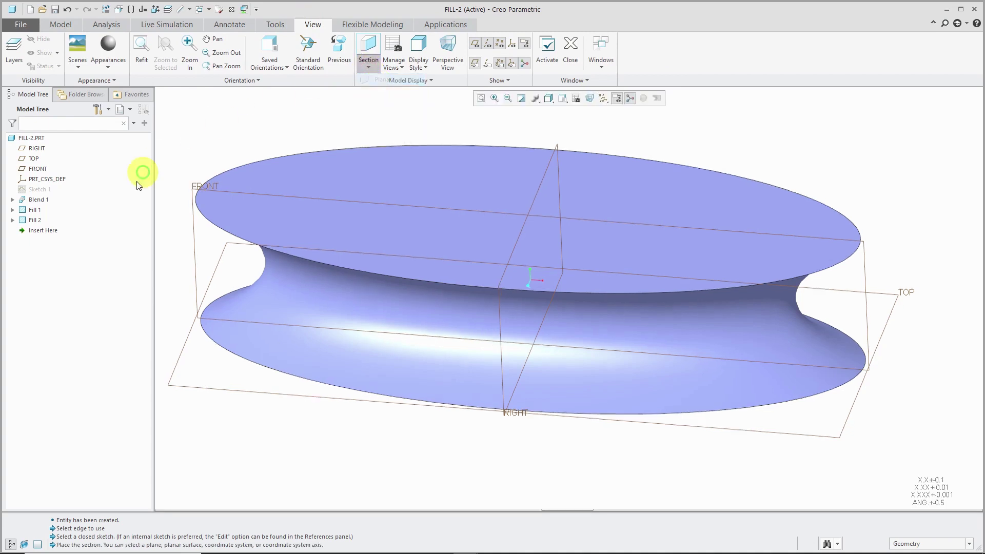
left_click(184, 220)
mouse_move(321, 216)
middle_mouse_down()
mouse_move(296, 182)
mouse_move(266, 198)
mouse_move(305, 191)
mouse_move(297, 206)
middle_mouse_up()
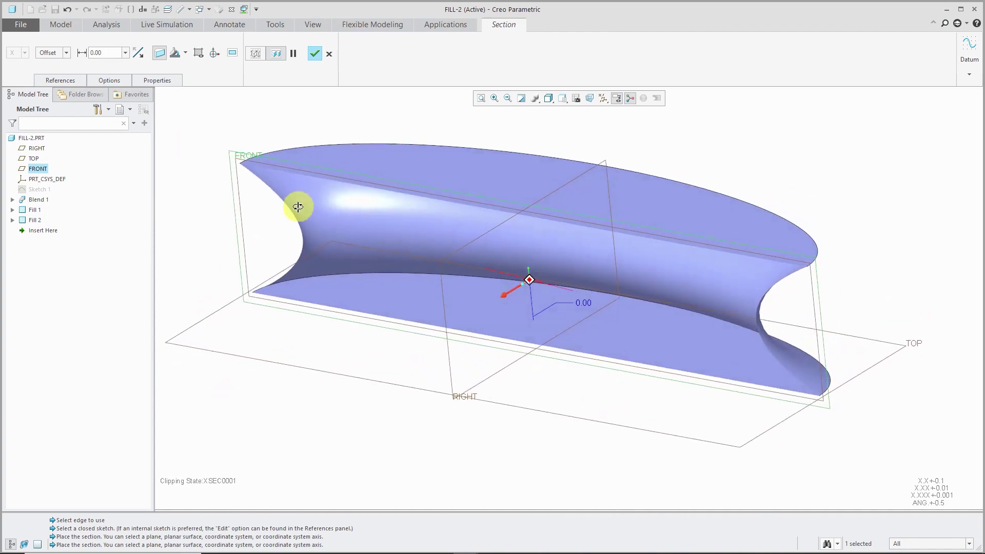
left_click(328, 55)
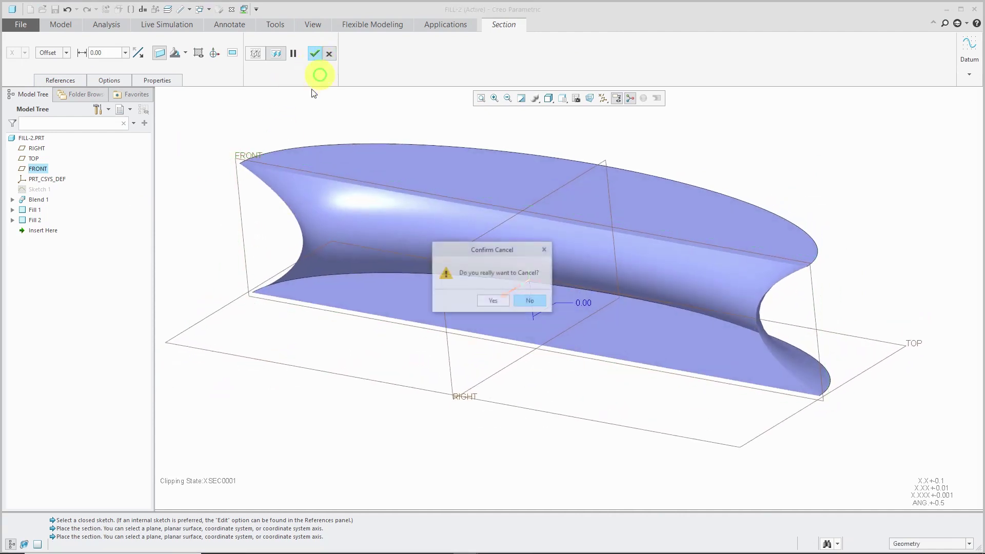
left_click(503, 301)
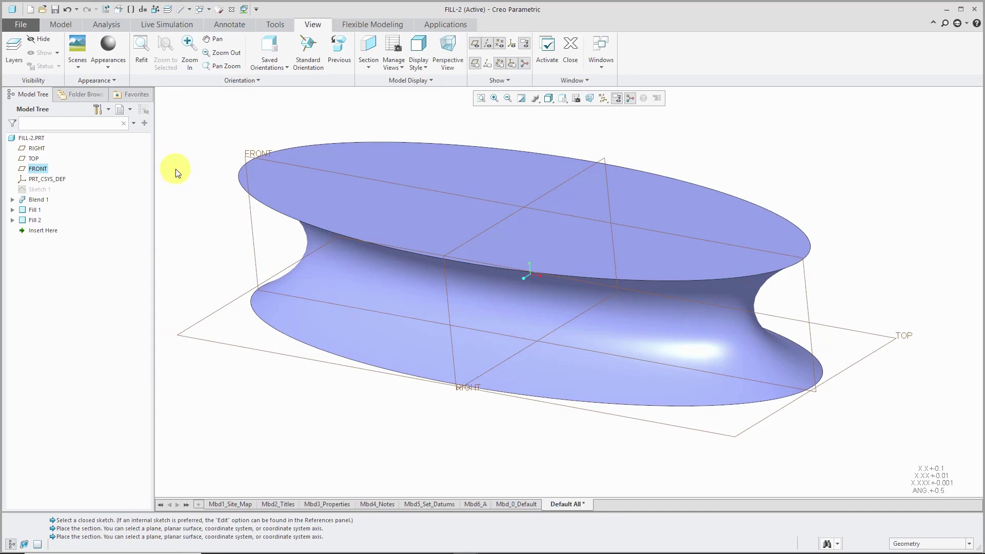
Step: Set the selection filter to Quilt after picking the top fill and blend surfaces
left_click(60, 26)
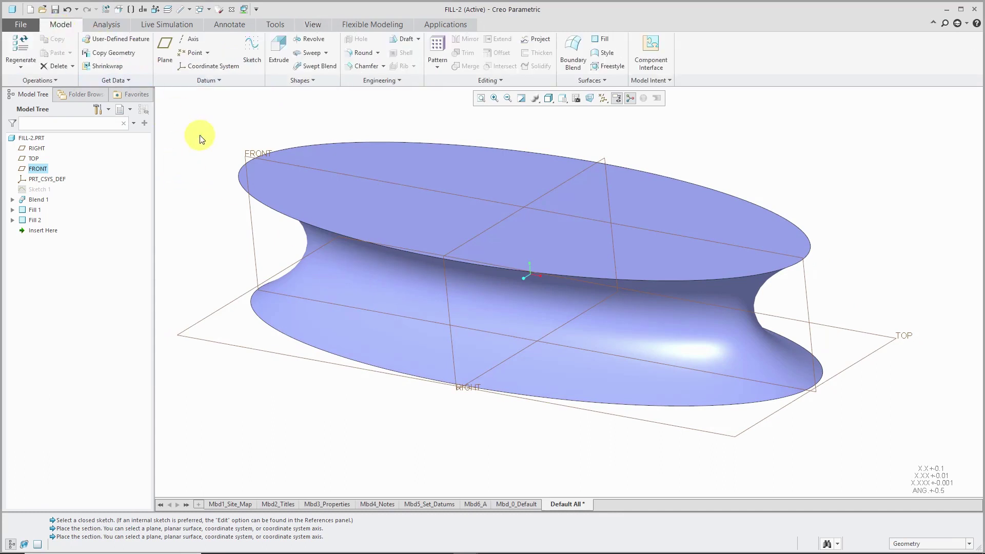
left_click(346, 182)
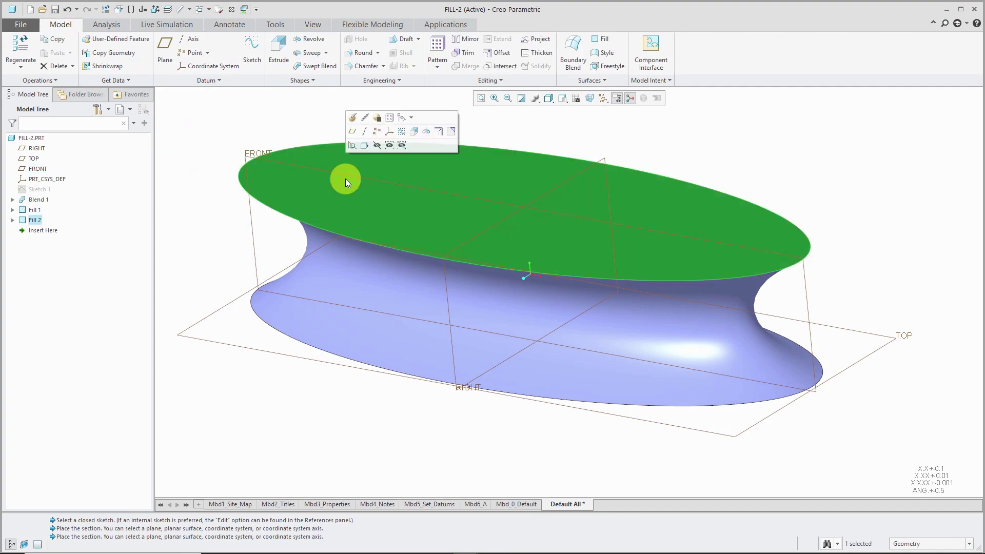
left_click(346, 300, "ctrl")
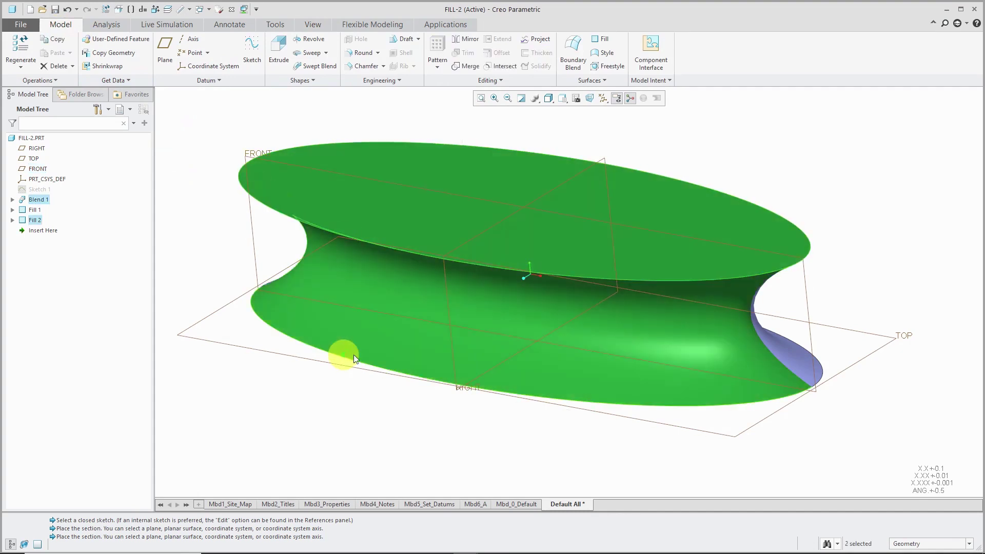
left_click(967, 543)
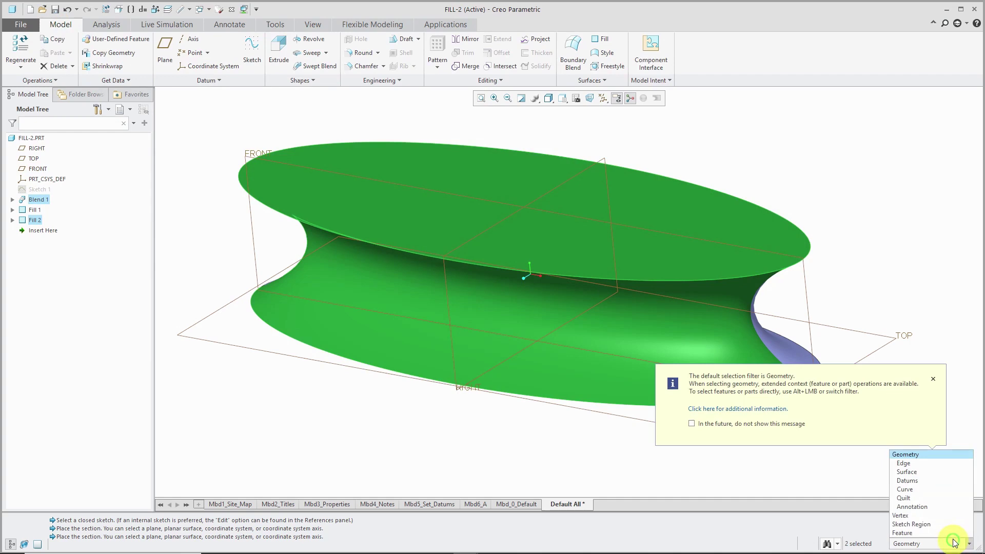
left_click(930, 495)
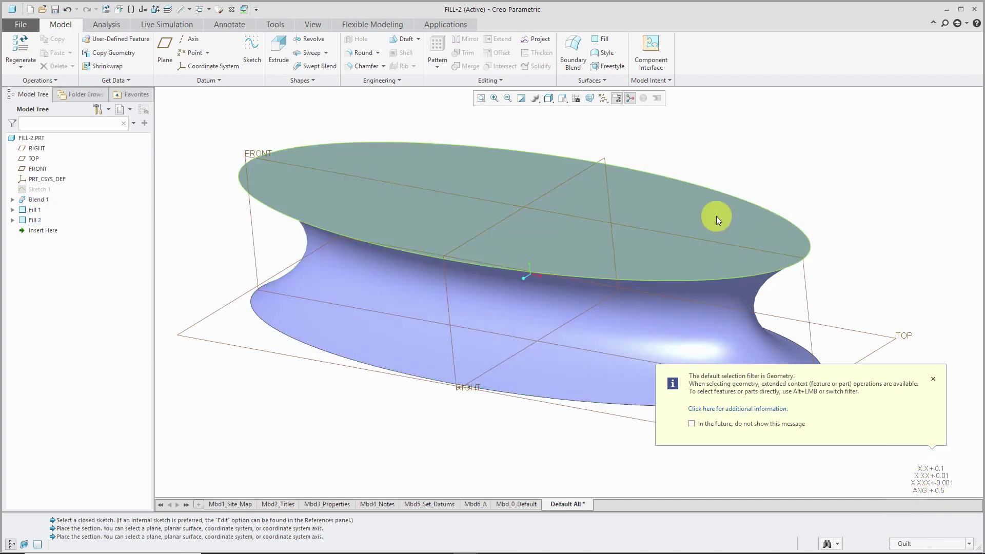
Step: Merge the top fill, blend and bottom fill quilts into Merge 1
left_click(716, 215)
left_click(696, 305, "ctrl")
middle_click_drag(689, 309, 678, 277)
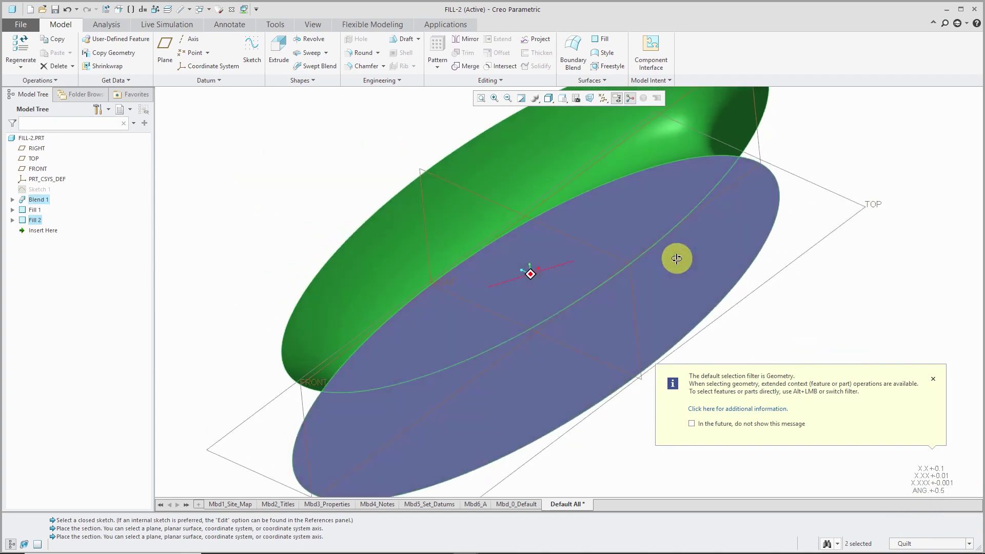
left_click(677, 278, "ctrl")
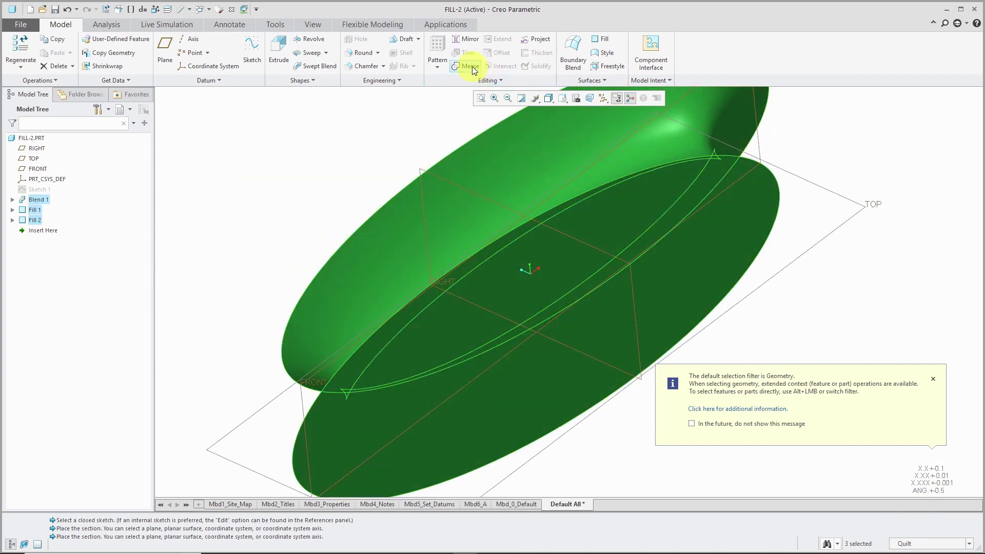
left_click(465, 66)
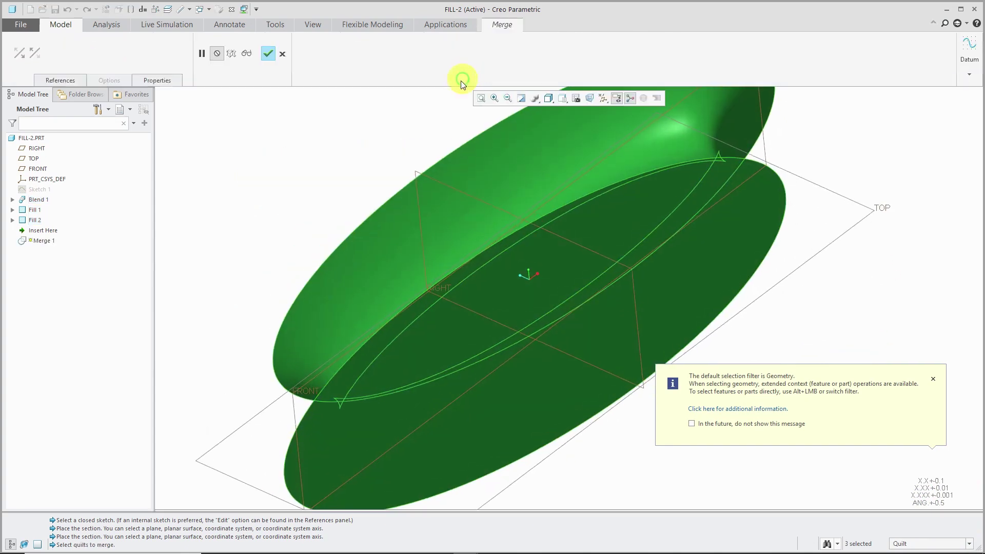
left_click(268, 56)
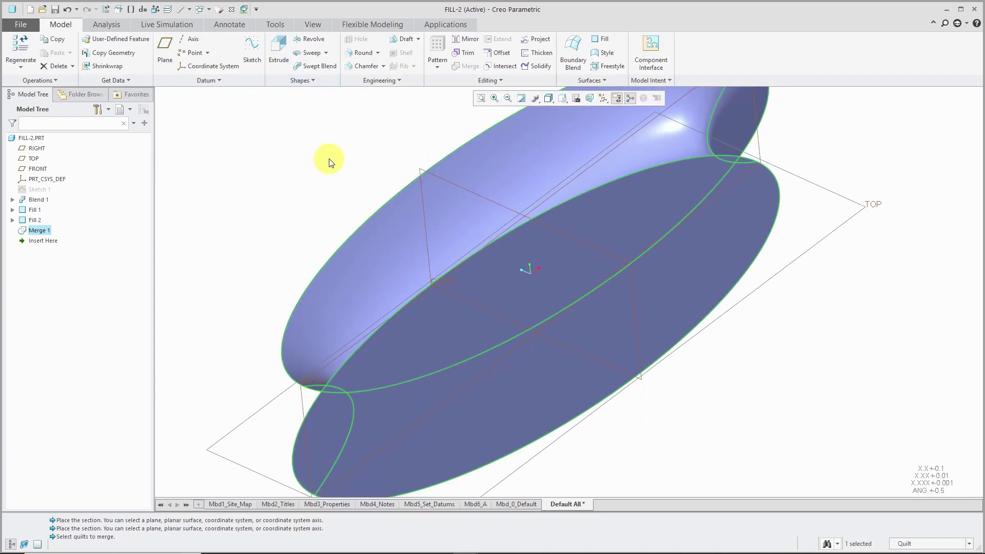
Step: Solidify the merged closed quilt into a solid waisted elliptical part
left_click(539, 66)
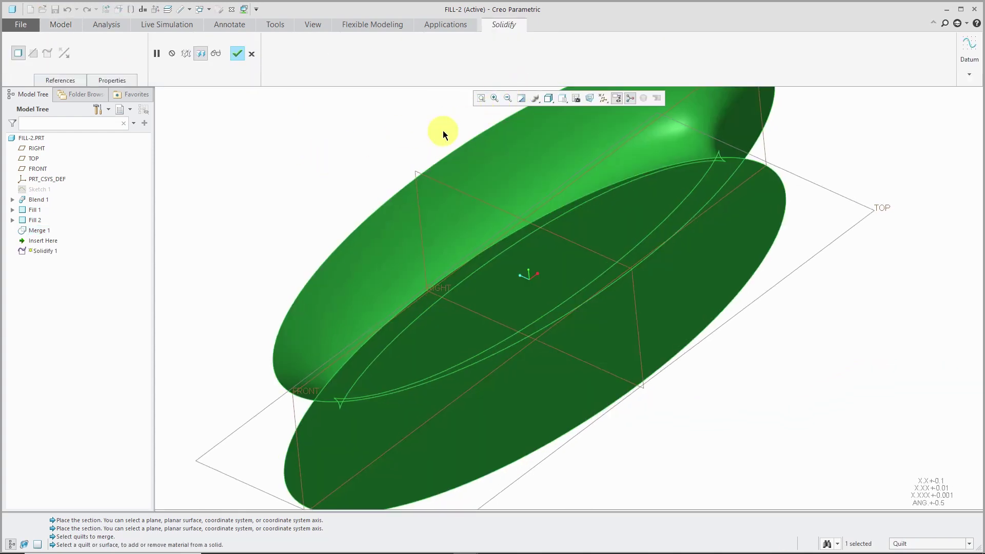
left_click(237, 54)
middle_click_drag(384, 147, 391, 188)
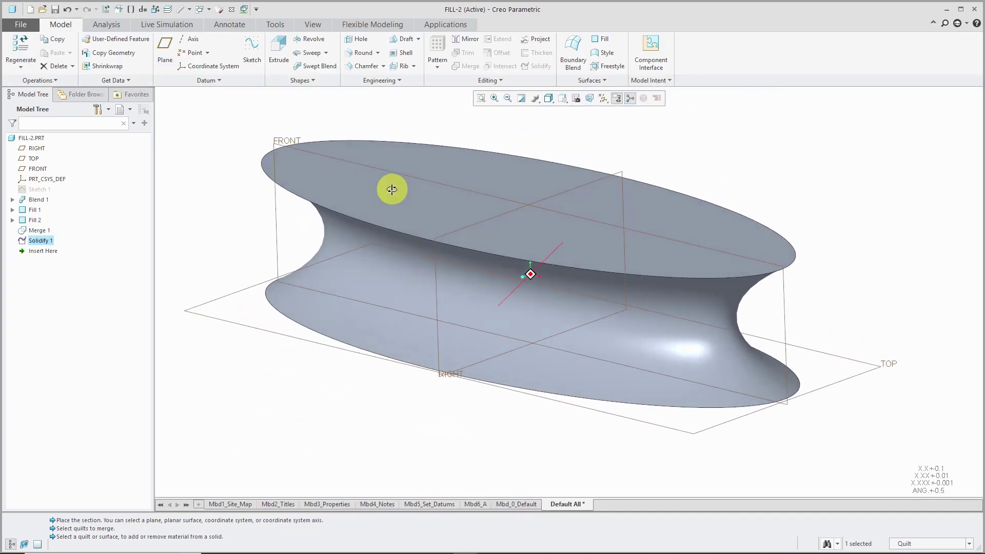
Step: Add a planar cross-section through the FRONT plane with hatching shown
left_click(322, 25)
left_click(368, 68)
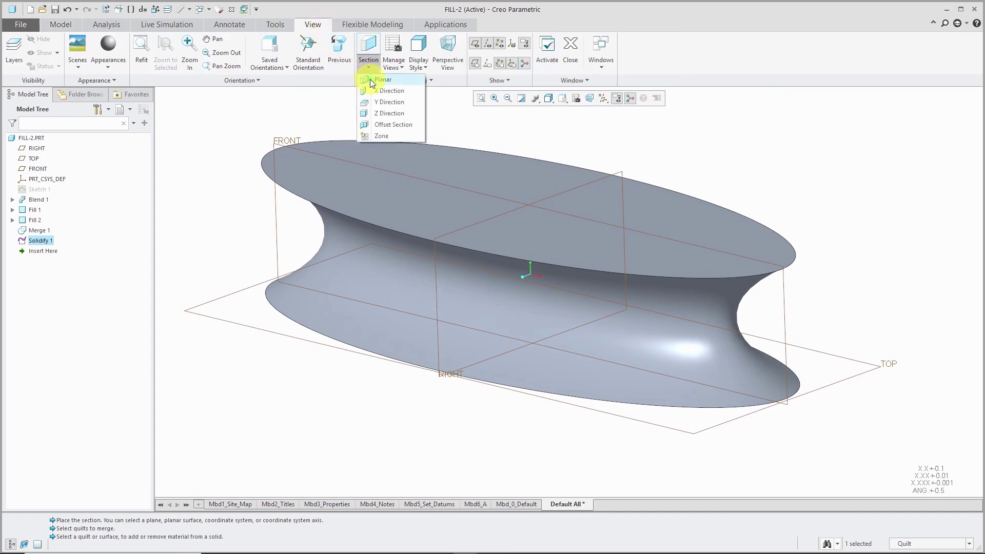
left_click(282, 141)
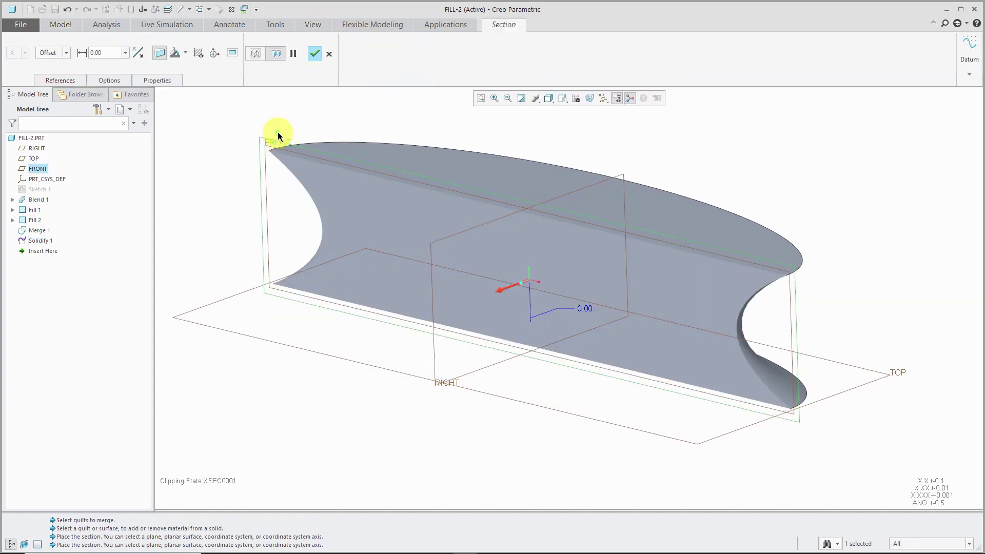
left_click(198, 55)
mouse_move(246, 120)
middle_mouse_down()
mouse_move(237, 113)
mouse_move(238, 124)
middle_mouse_up()
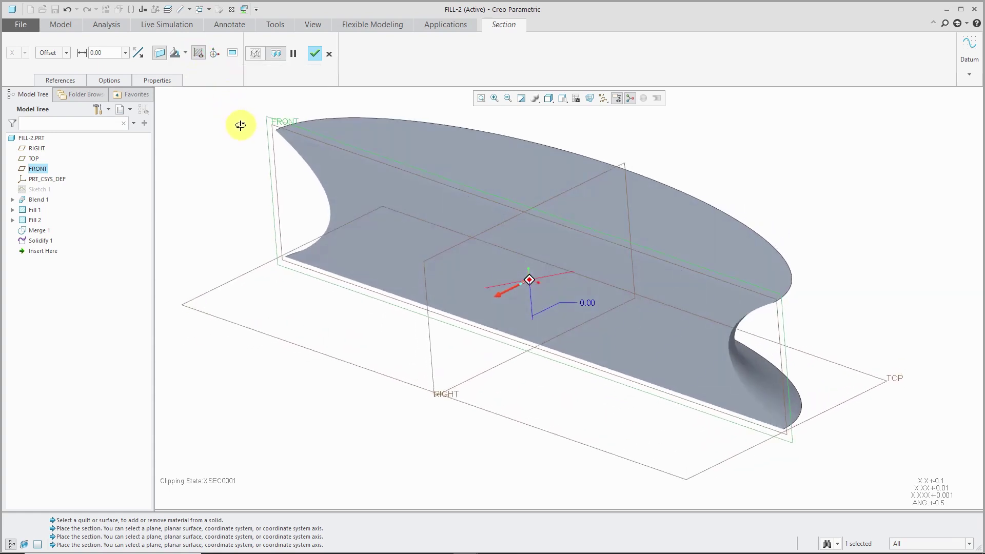
Step: Colour the section's cut face cyan and inspect the solid interior
left_click(185, 58)
left_click(199, 64)
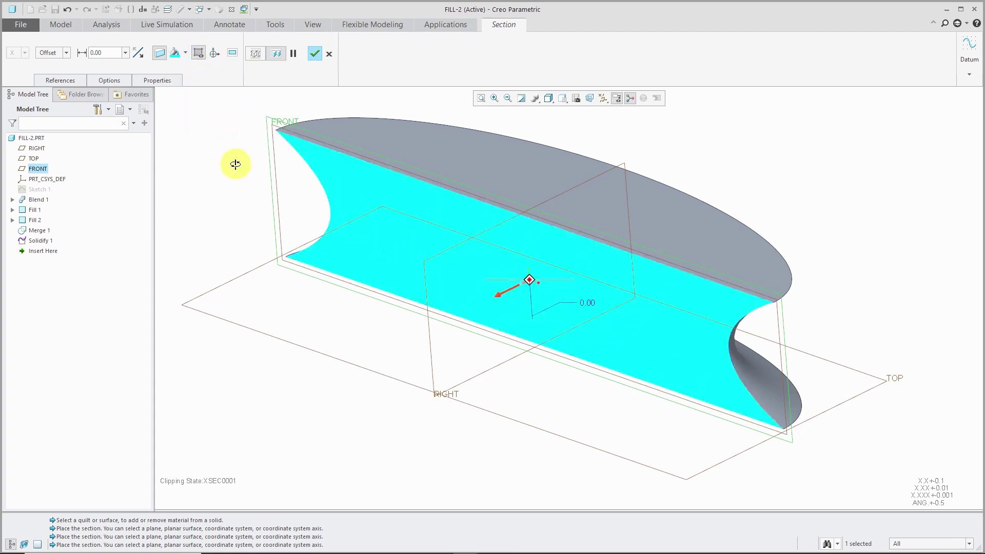
middle_click_drag(236, 163, 256, 194)
middle_click_drag(258, 324, 296, 327)
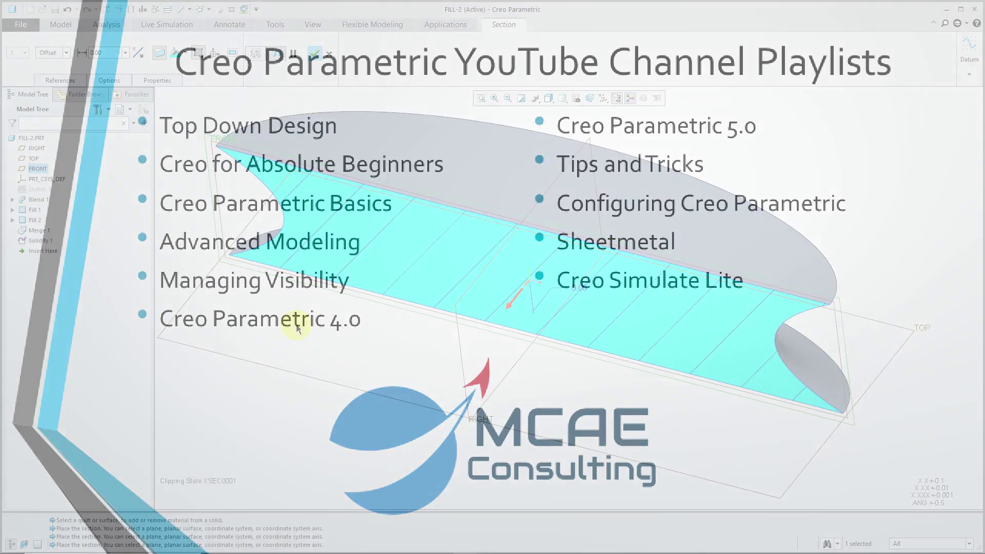